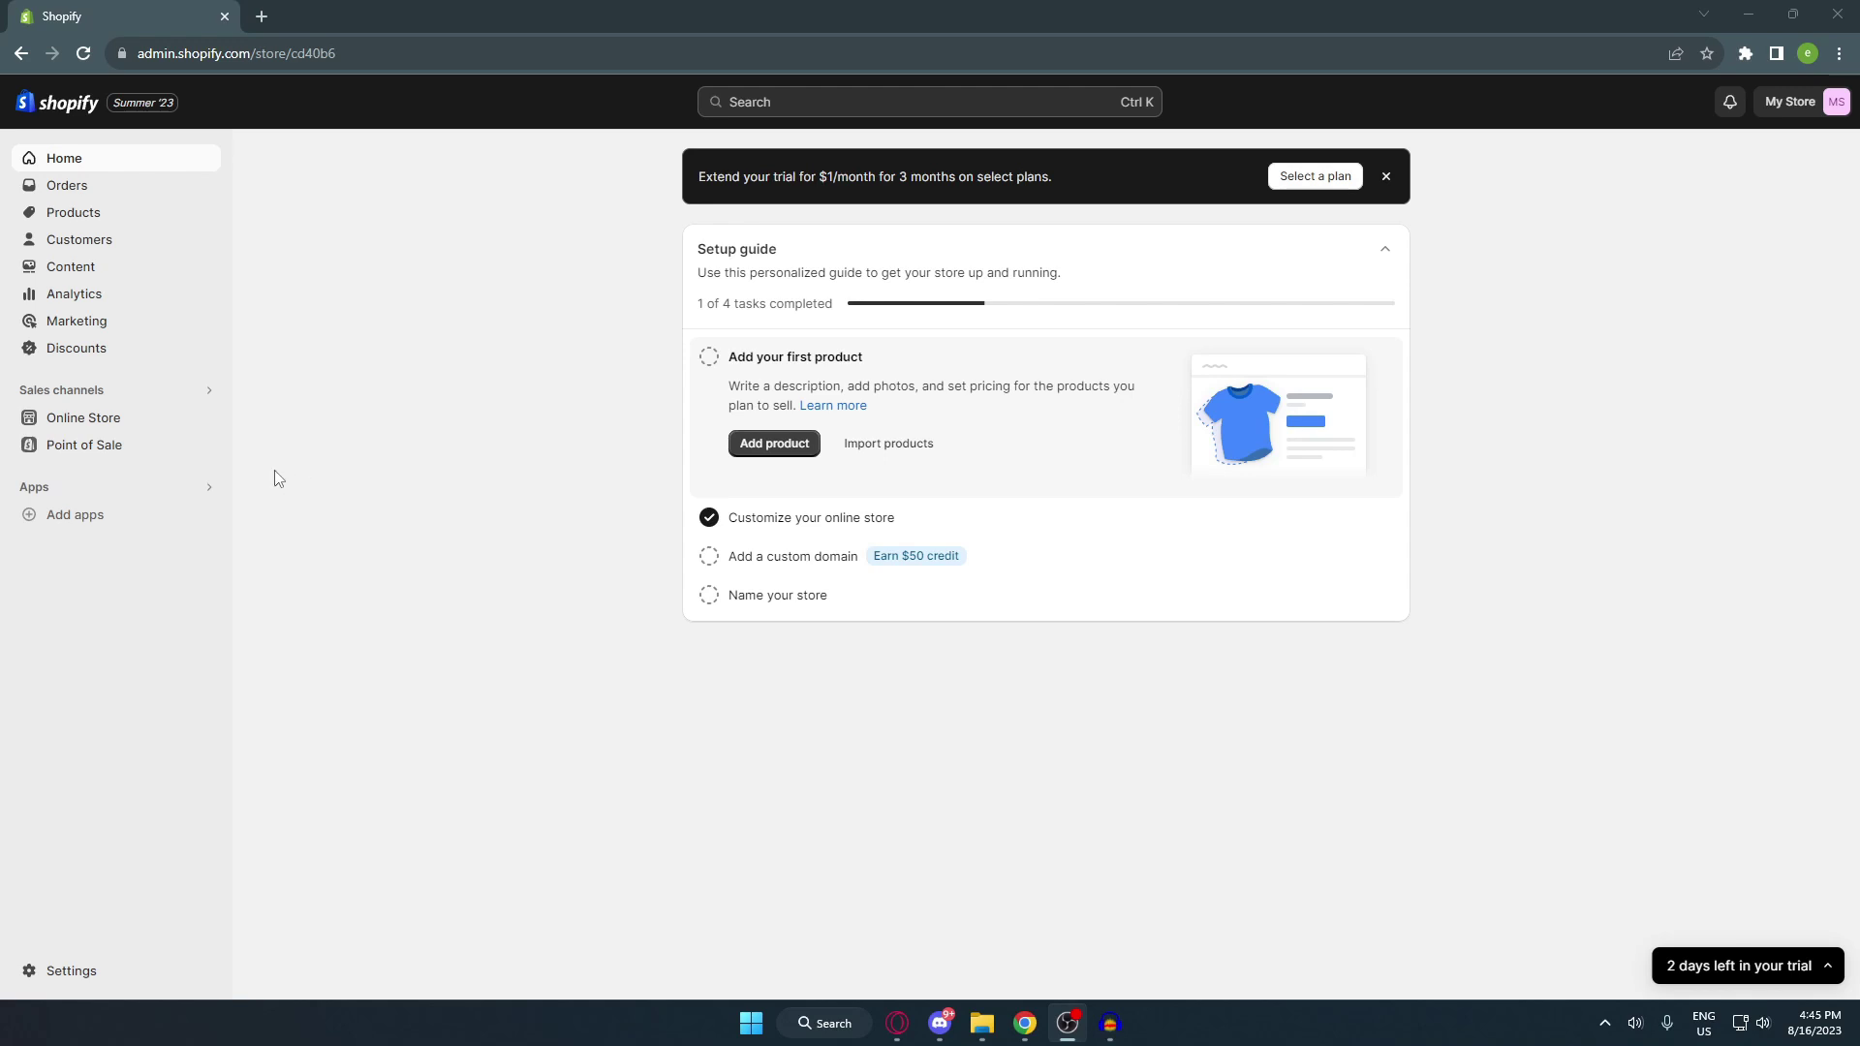
Step: Go to Online Store > Pages to list the store's single Contact page
click(84, 416)
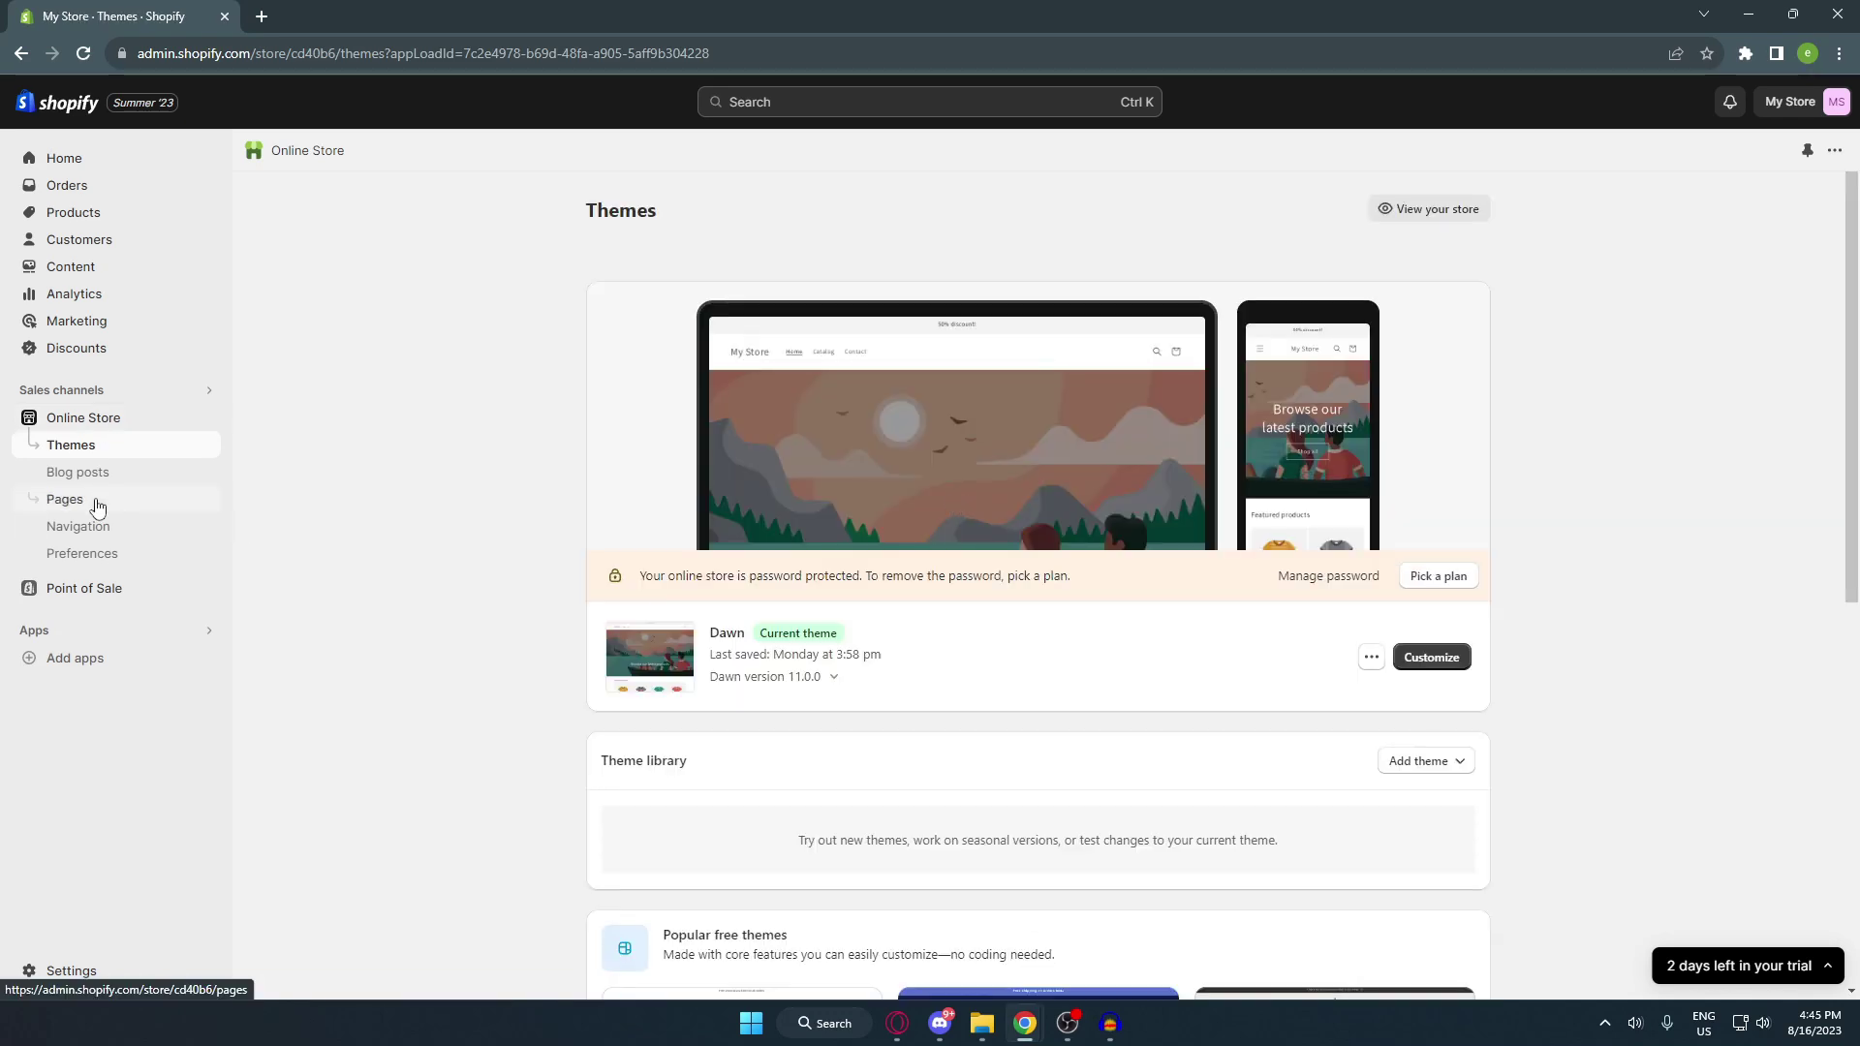
click(64, 501)
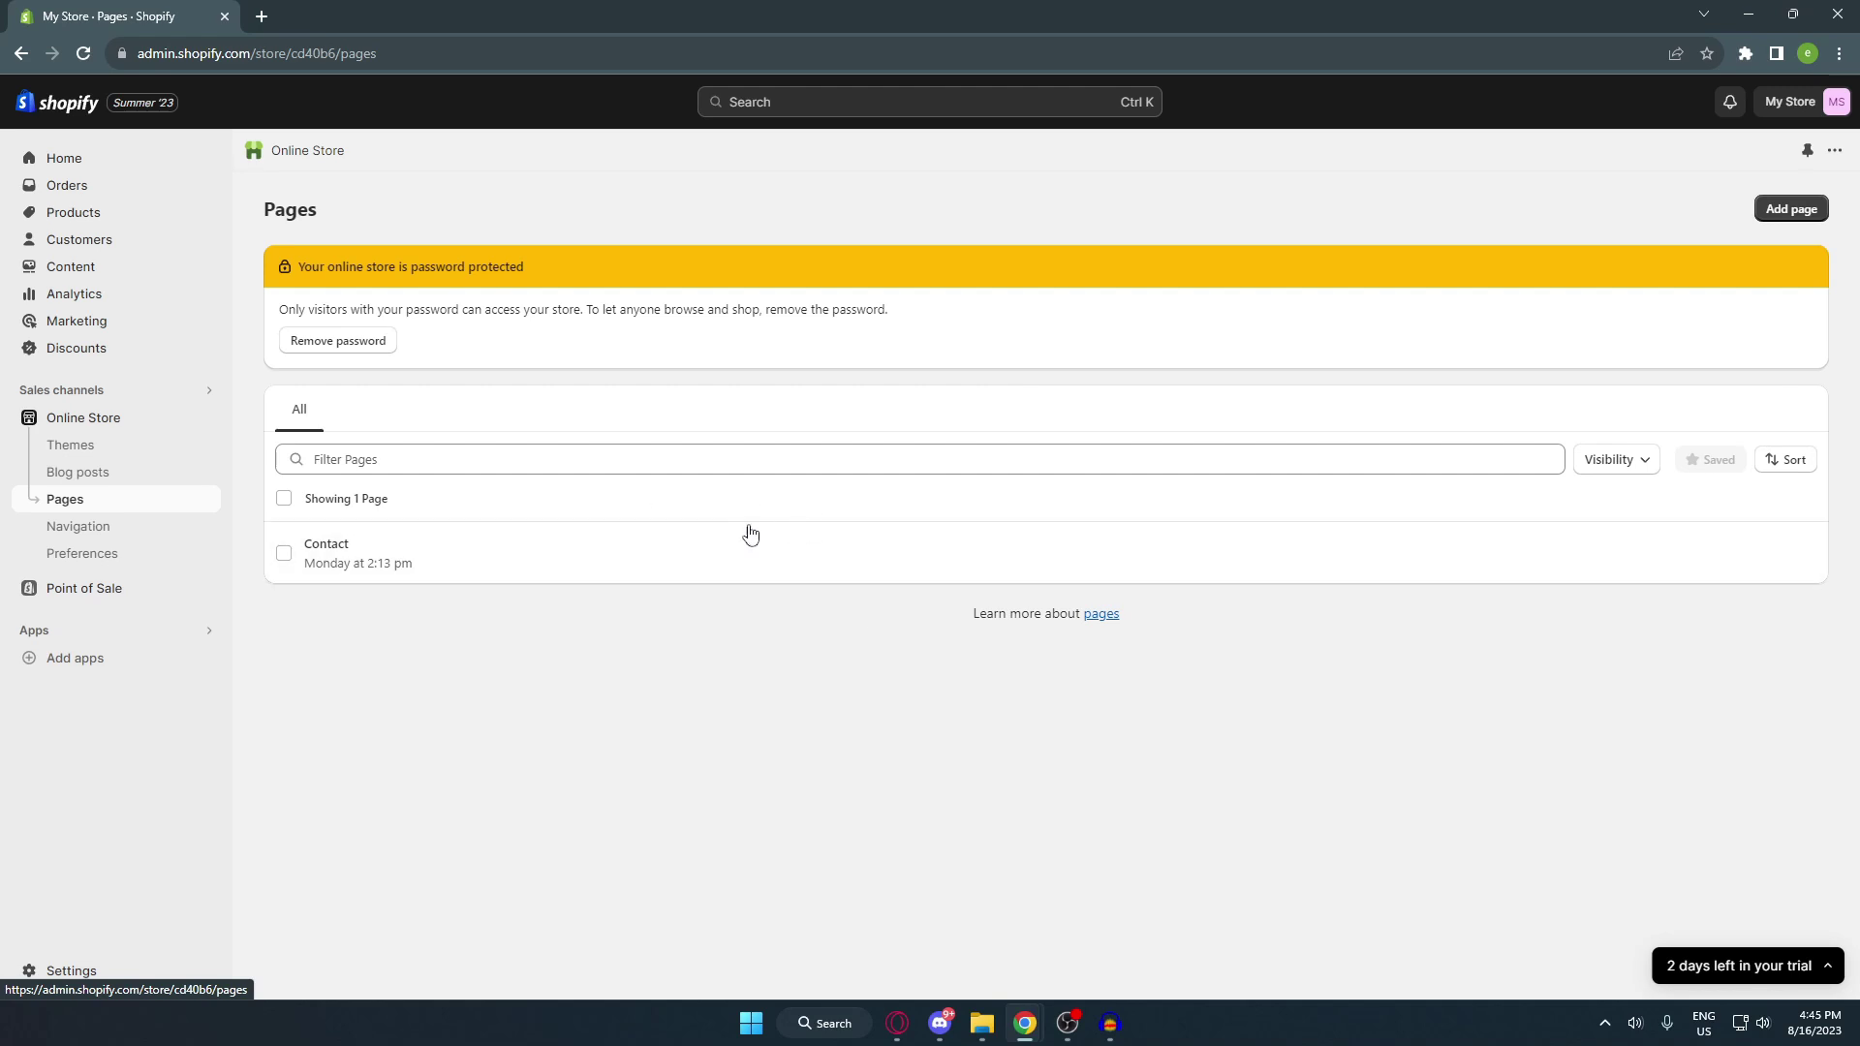
mouse_move(1596, 556)
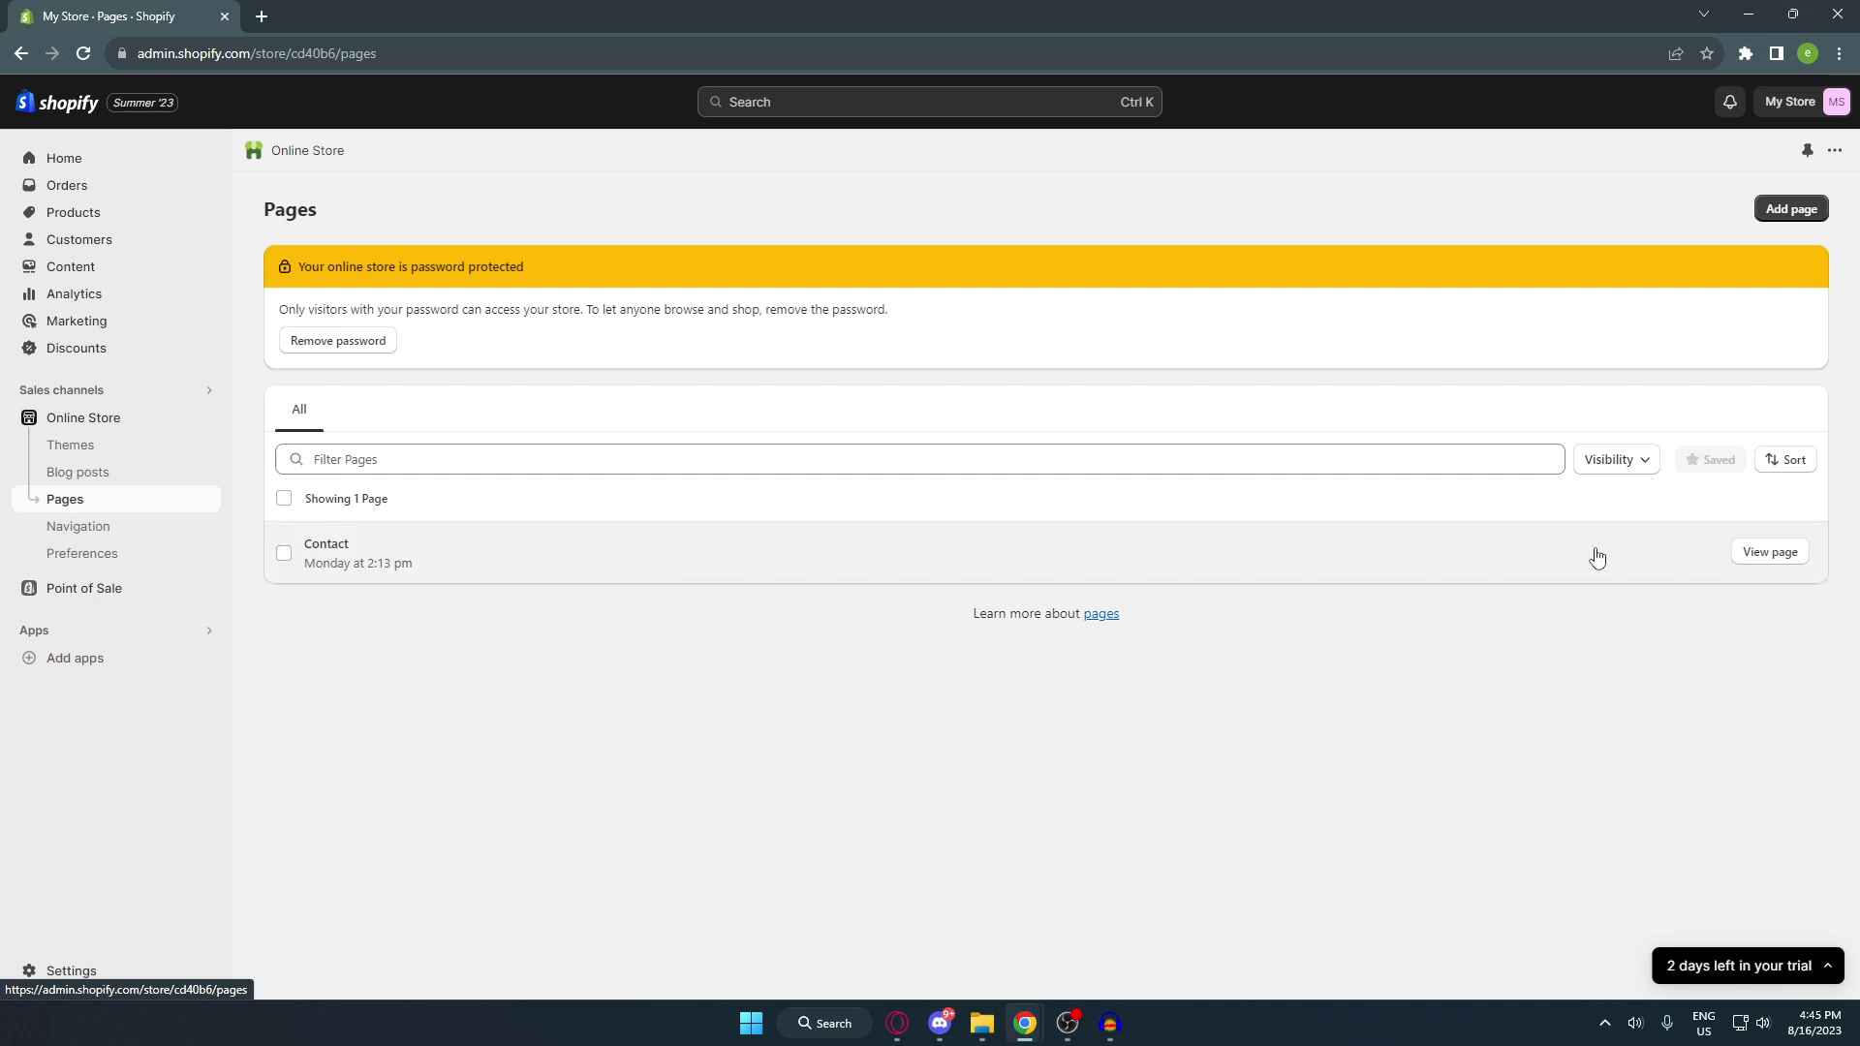
click(1776, 557)
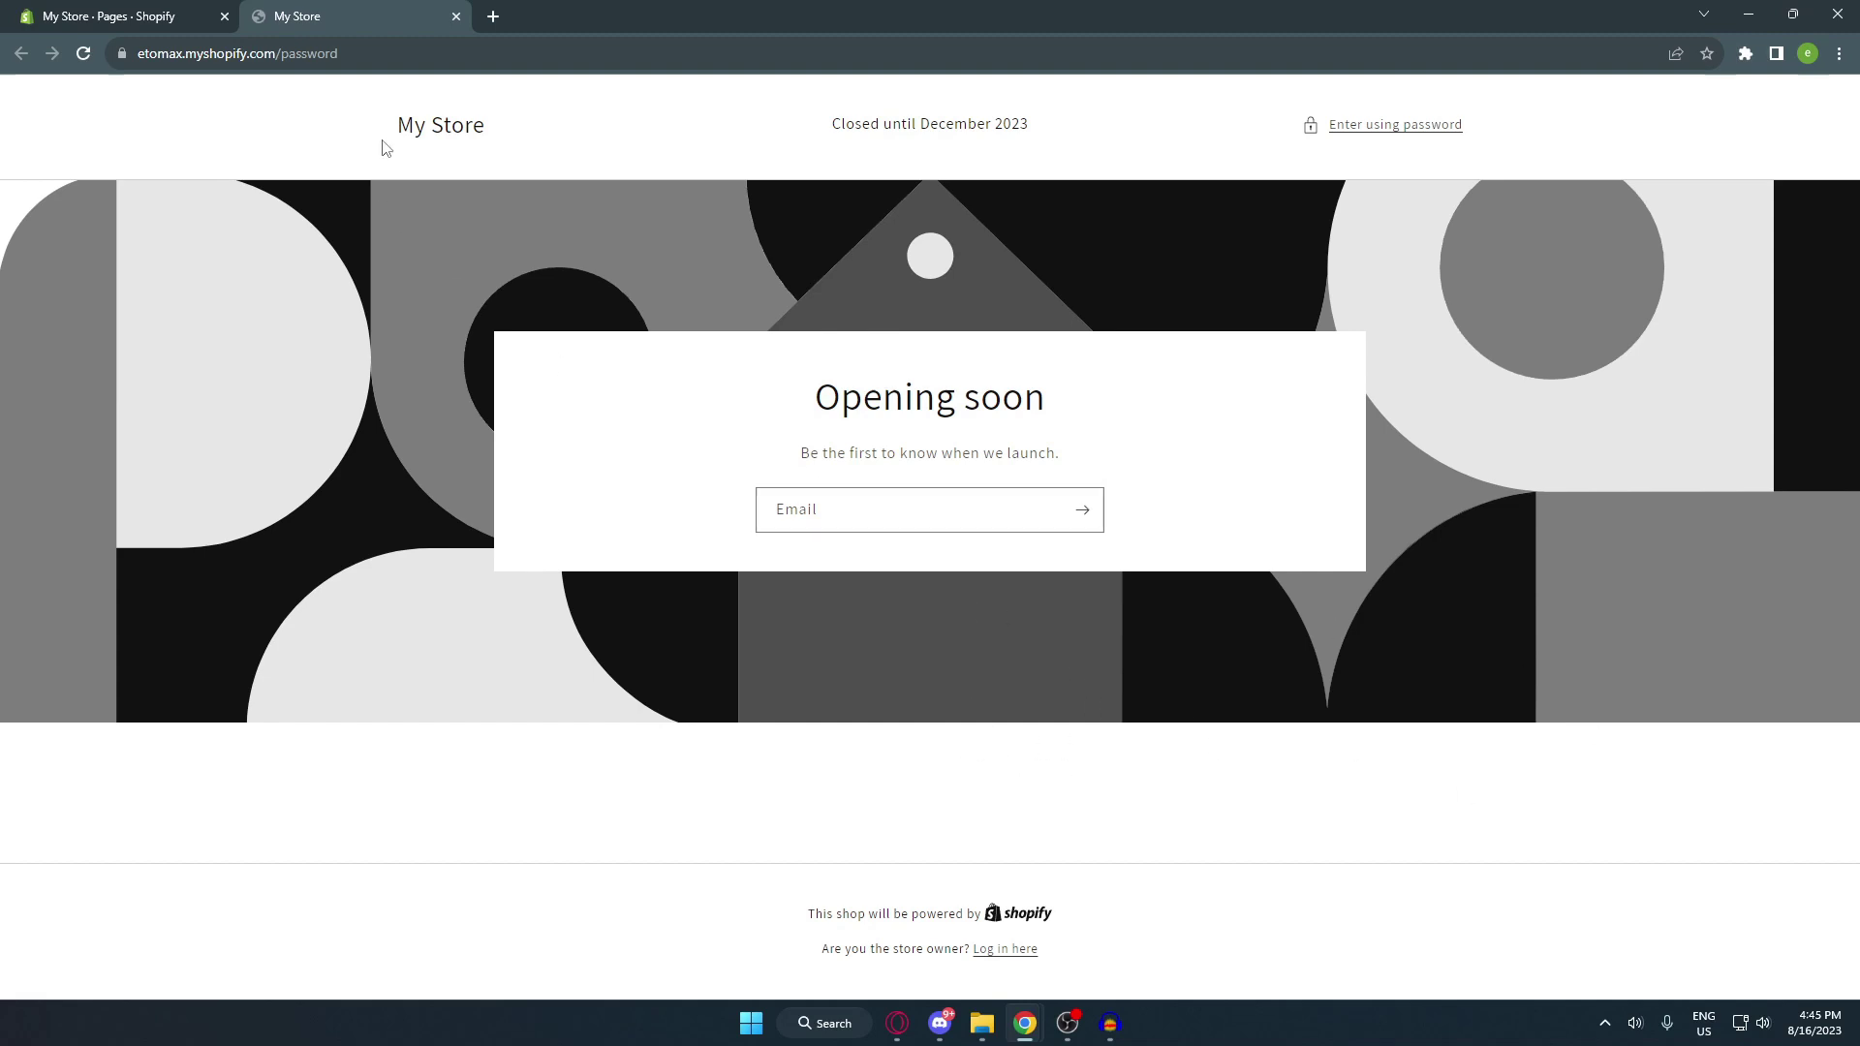
key(ctrl+w)
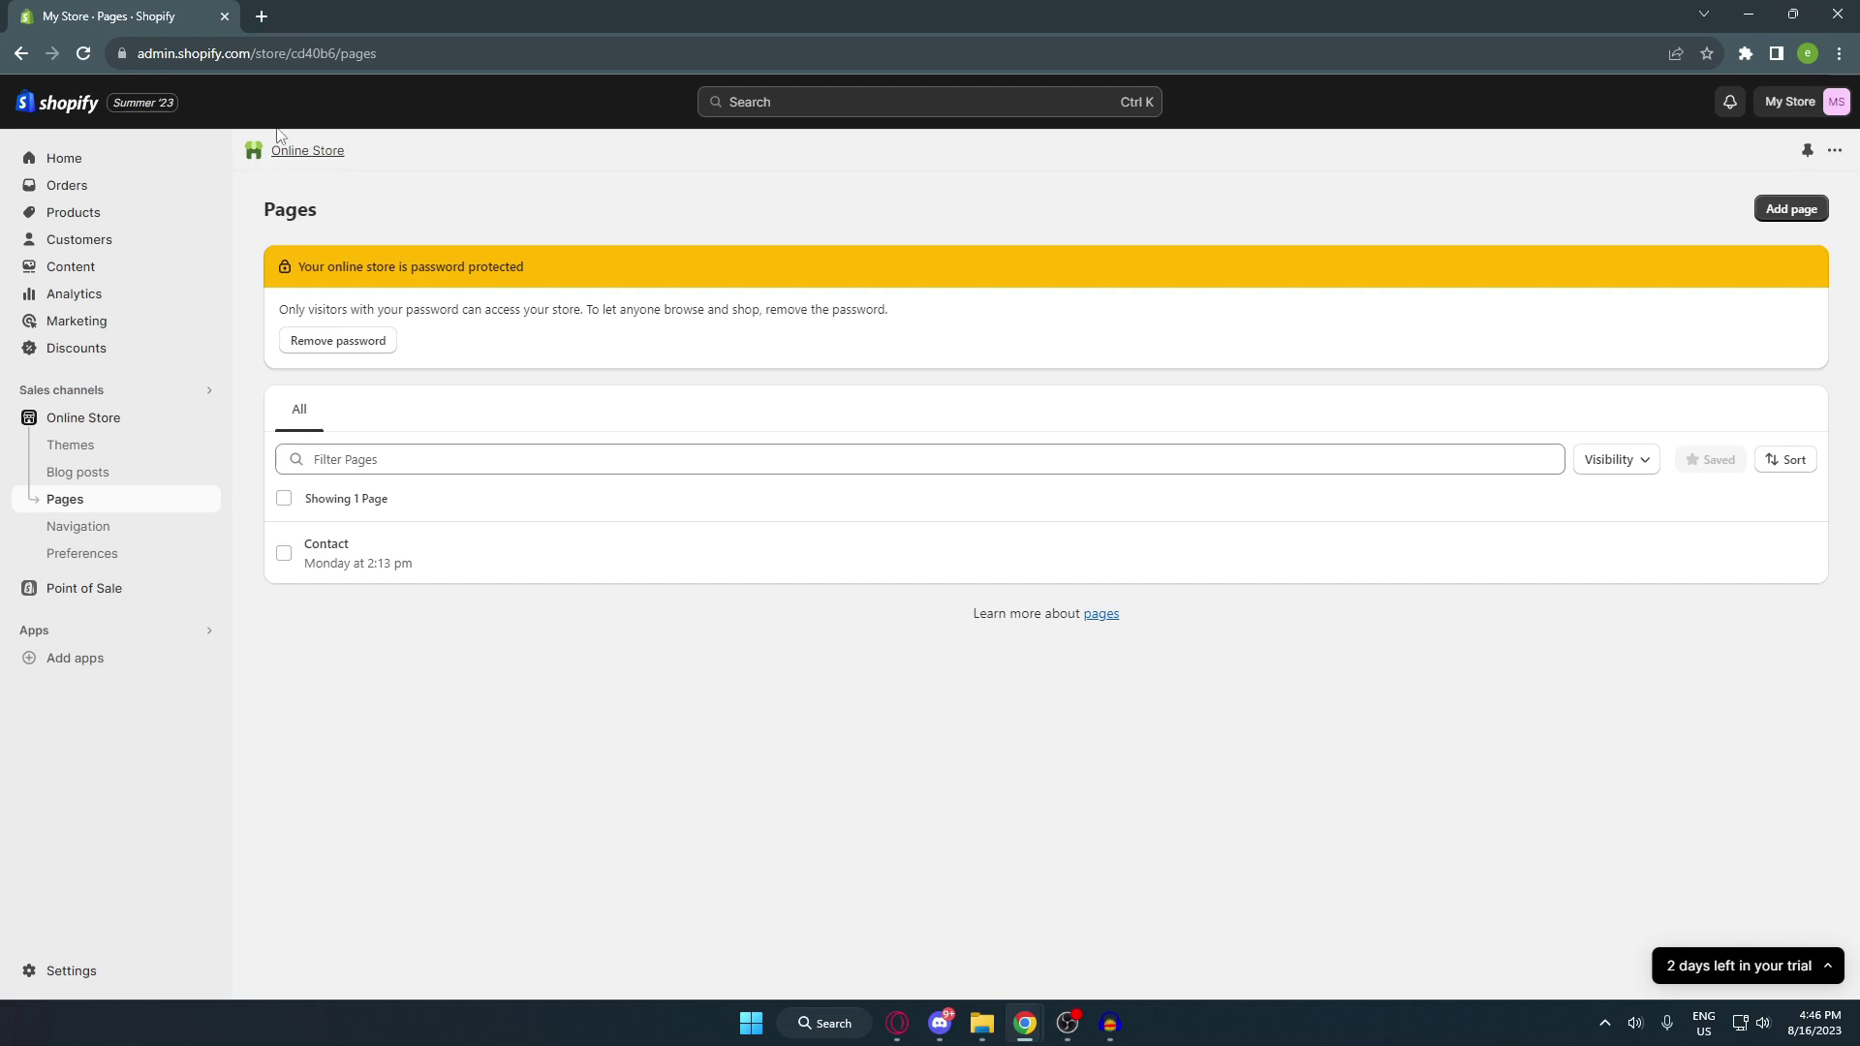
Step: Open a new Chrome tab and enter the address etomax.myshopify.com
click(264, 16)
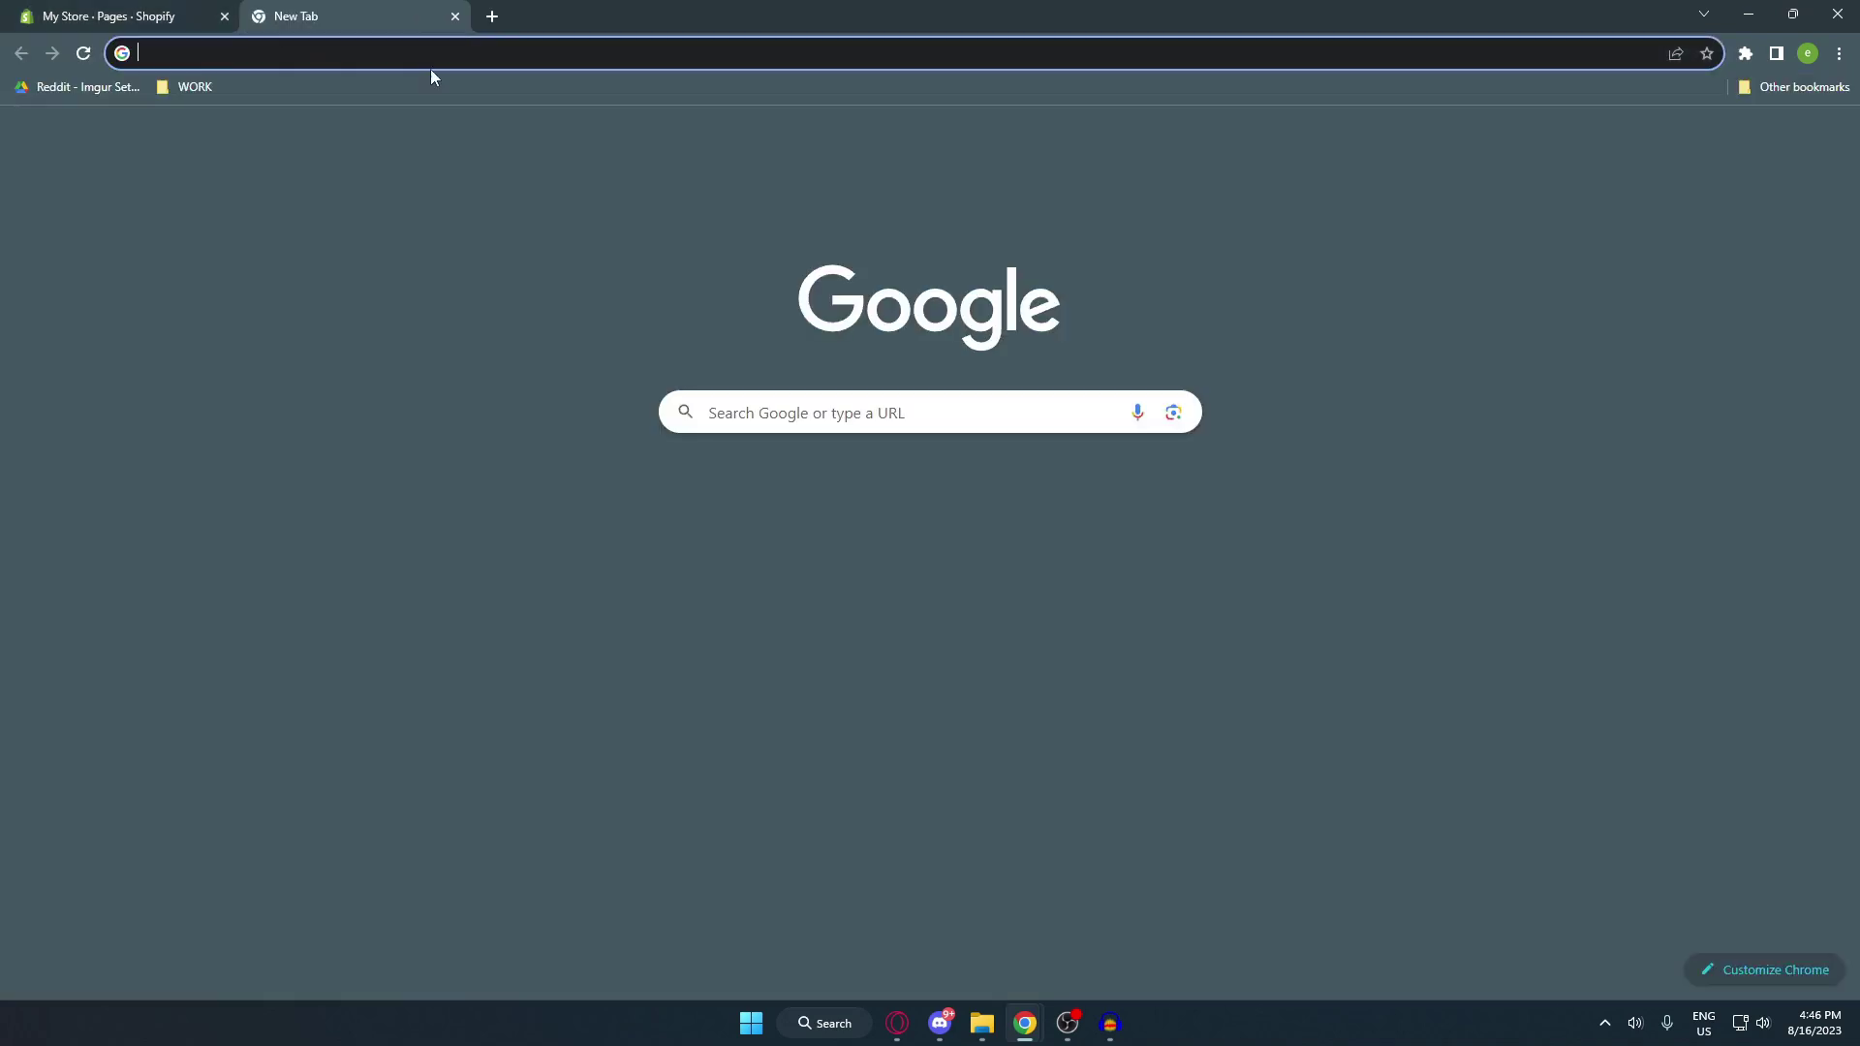
click(324, 54)
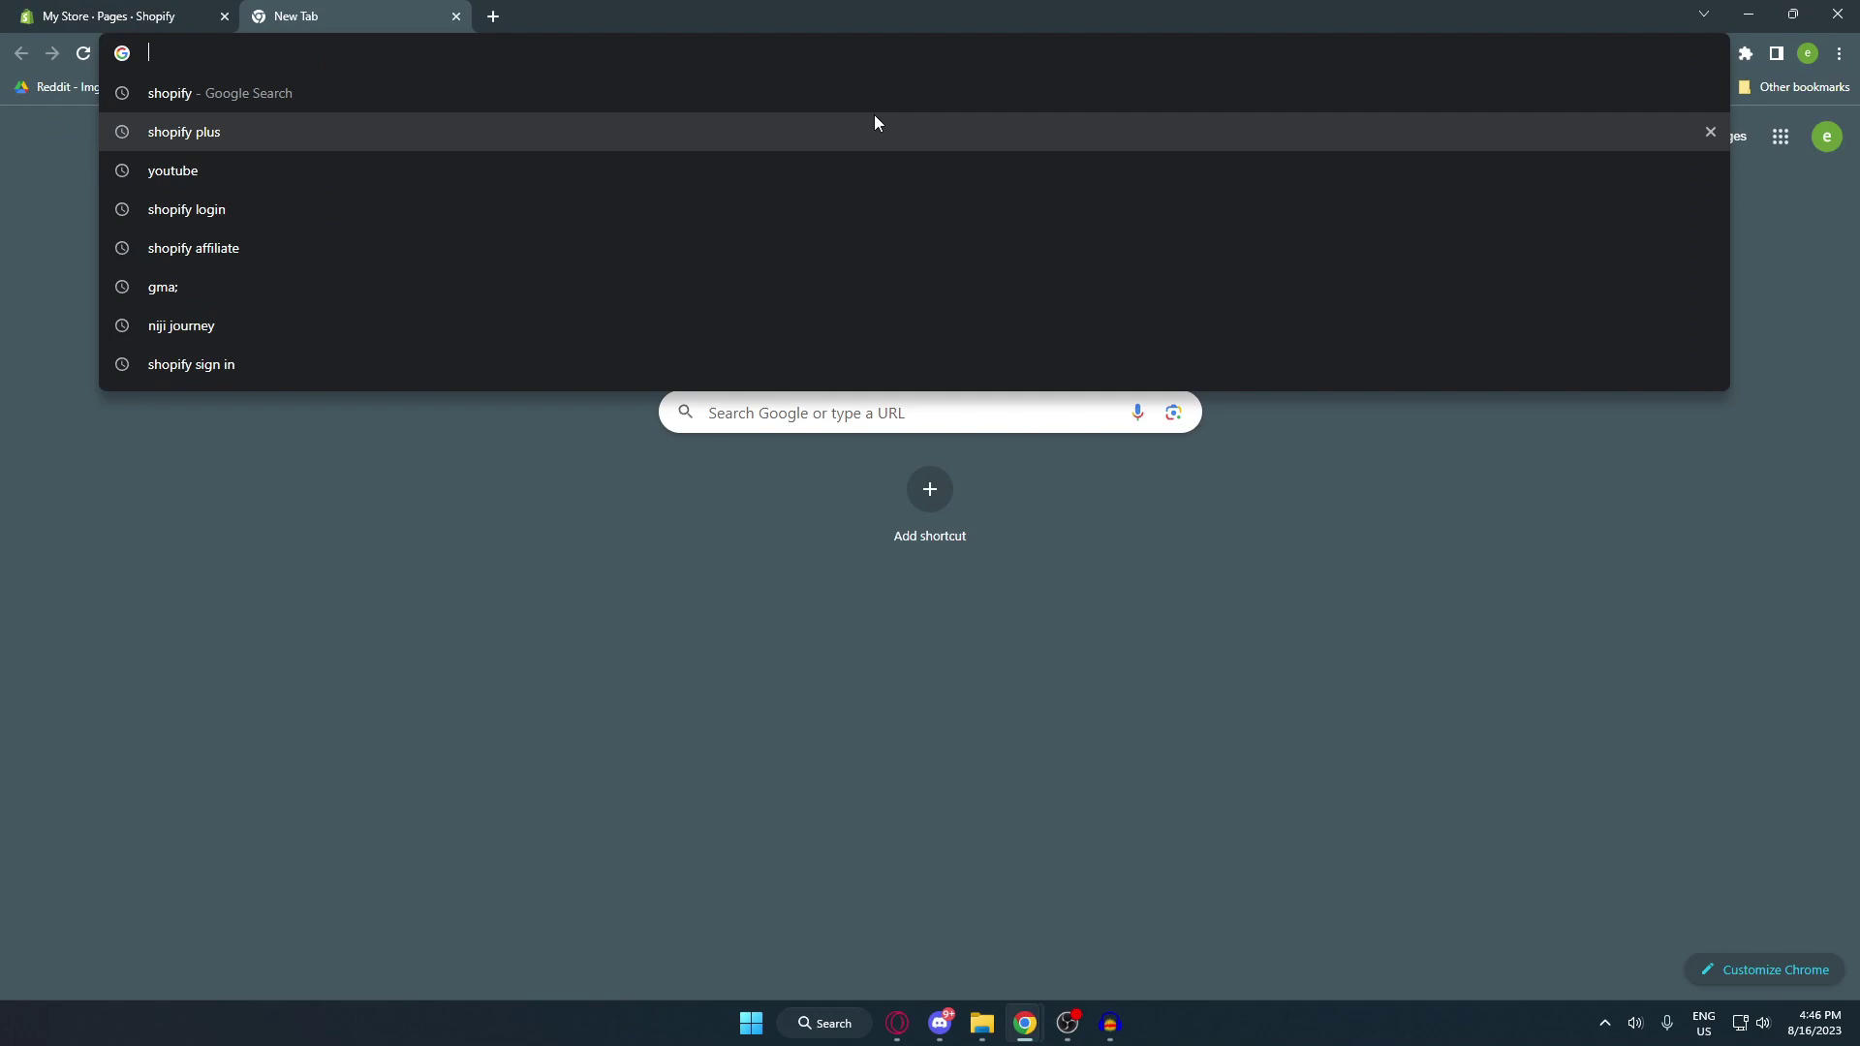
text(etomax)
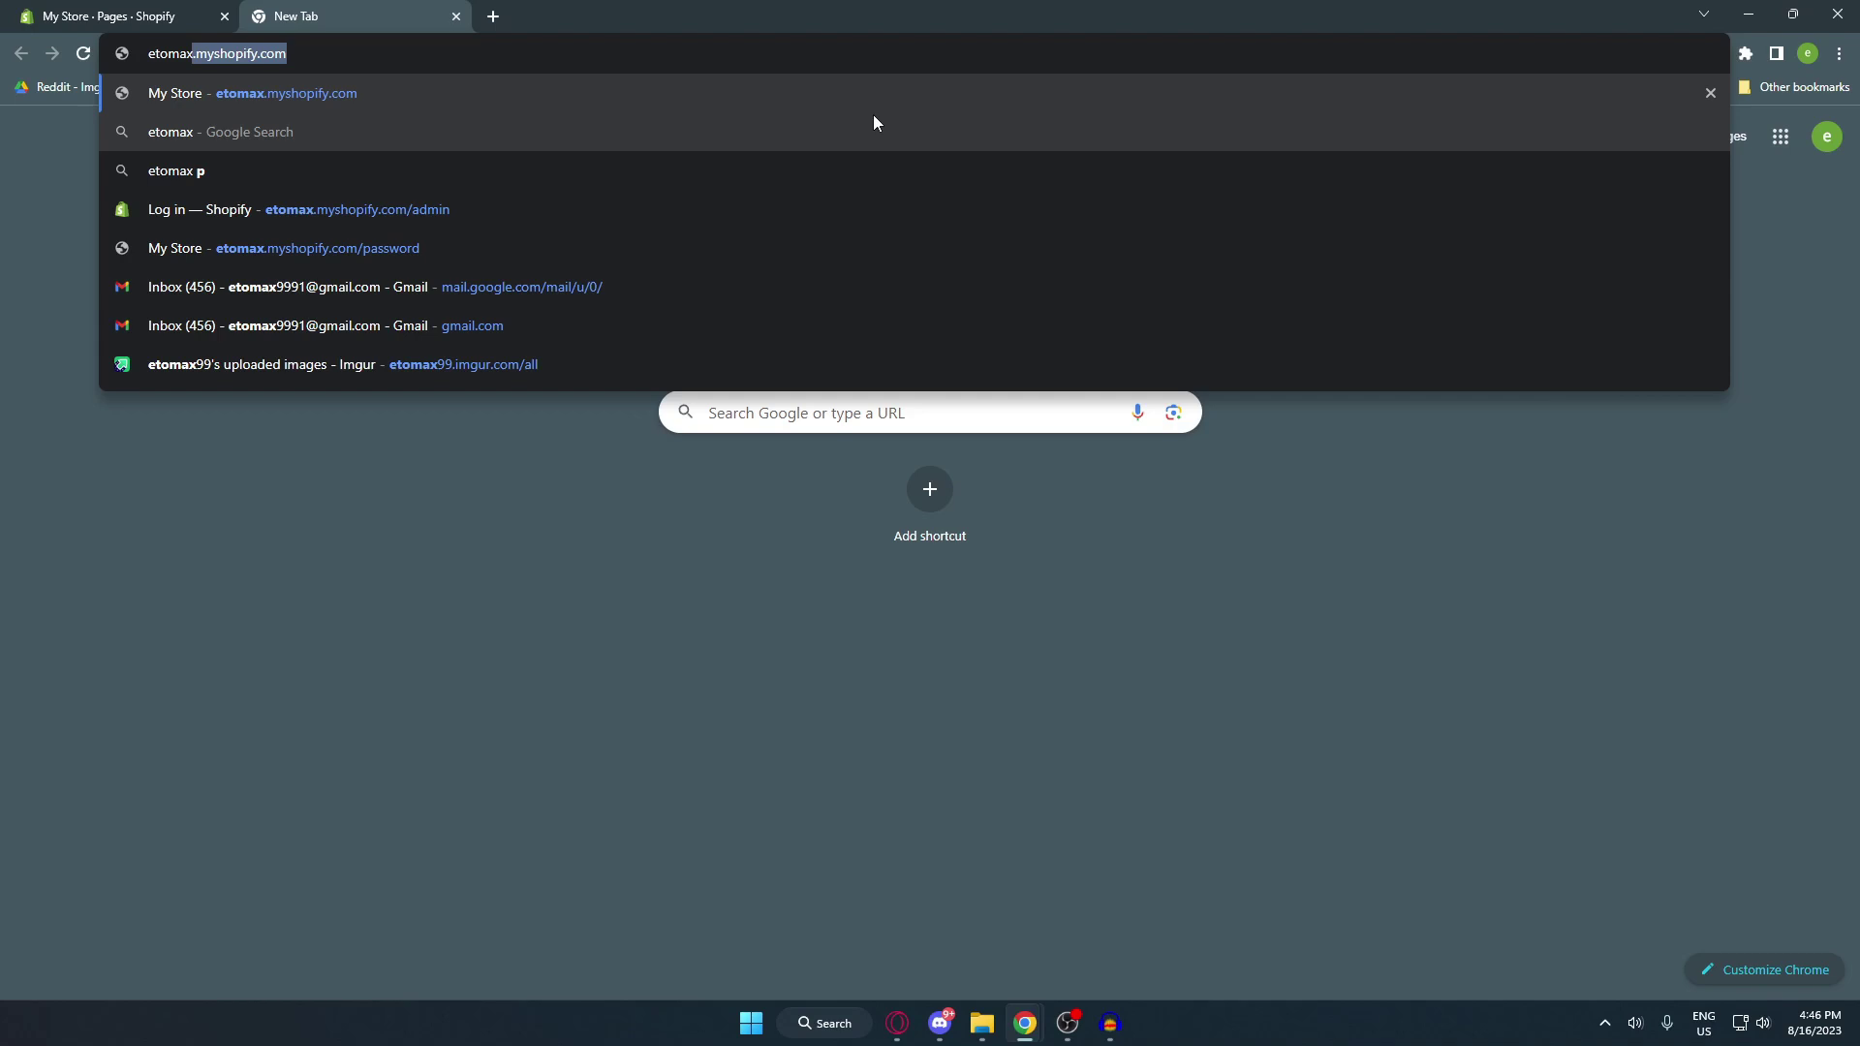
text(.)
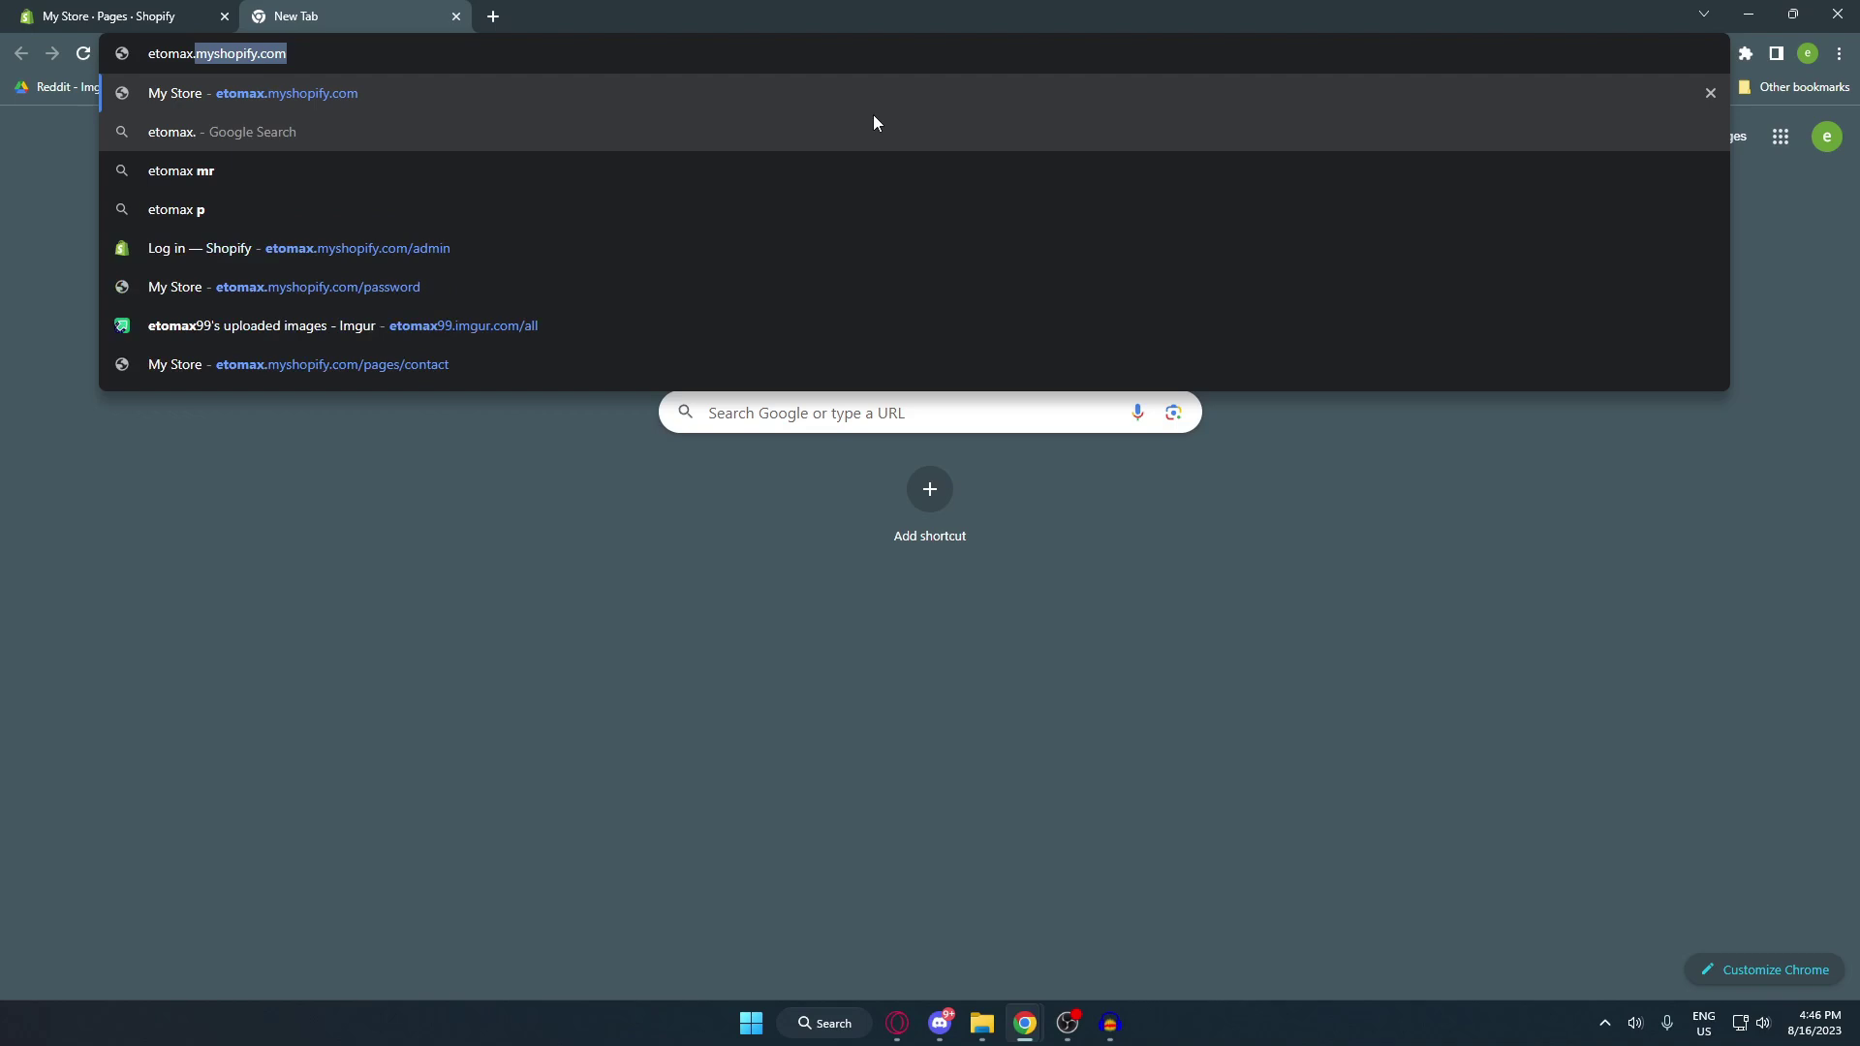
text(mys)
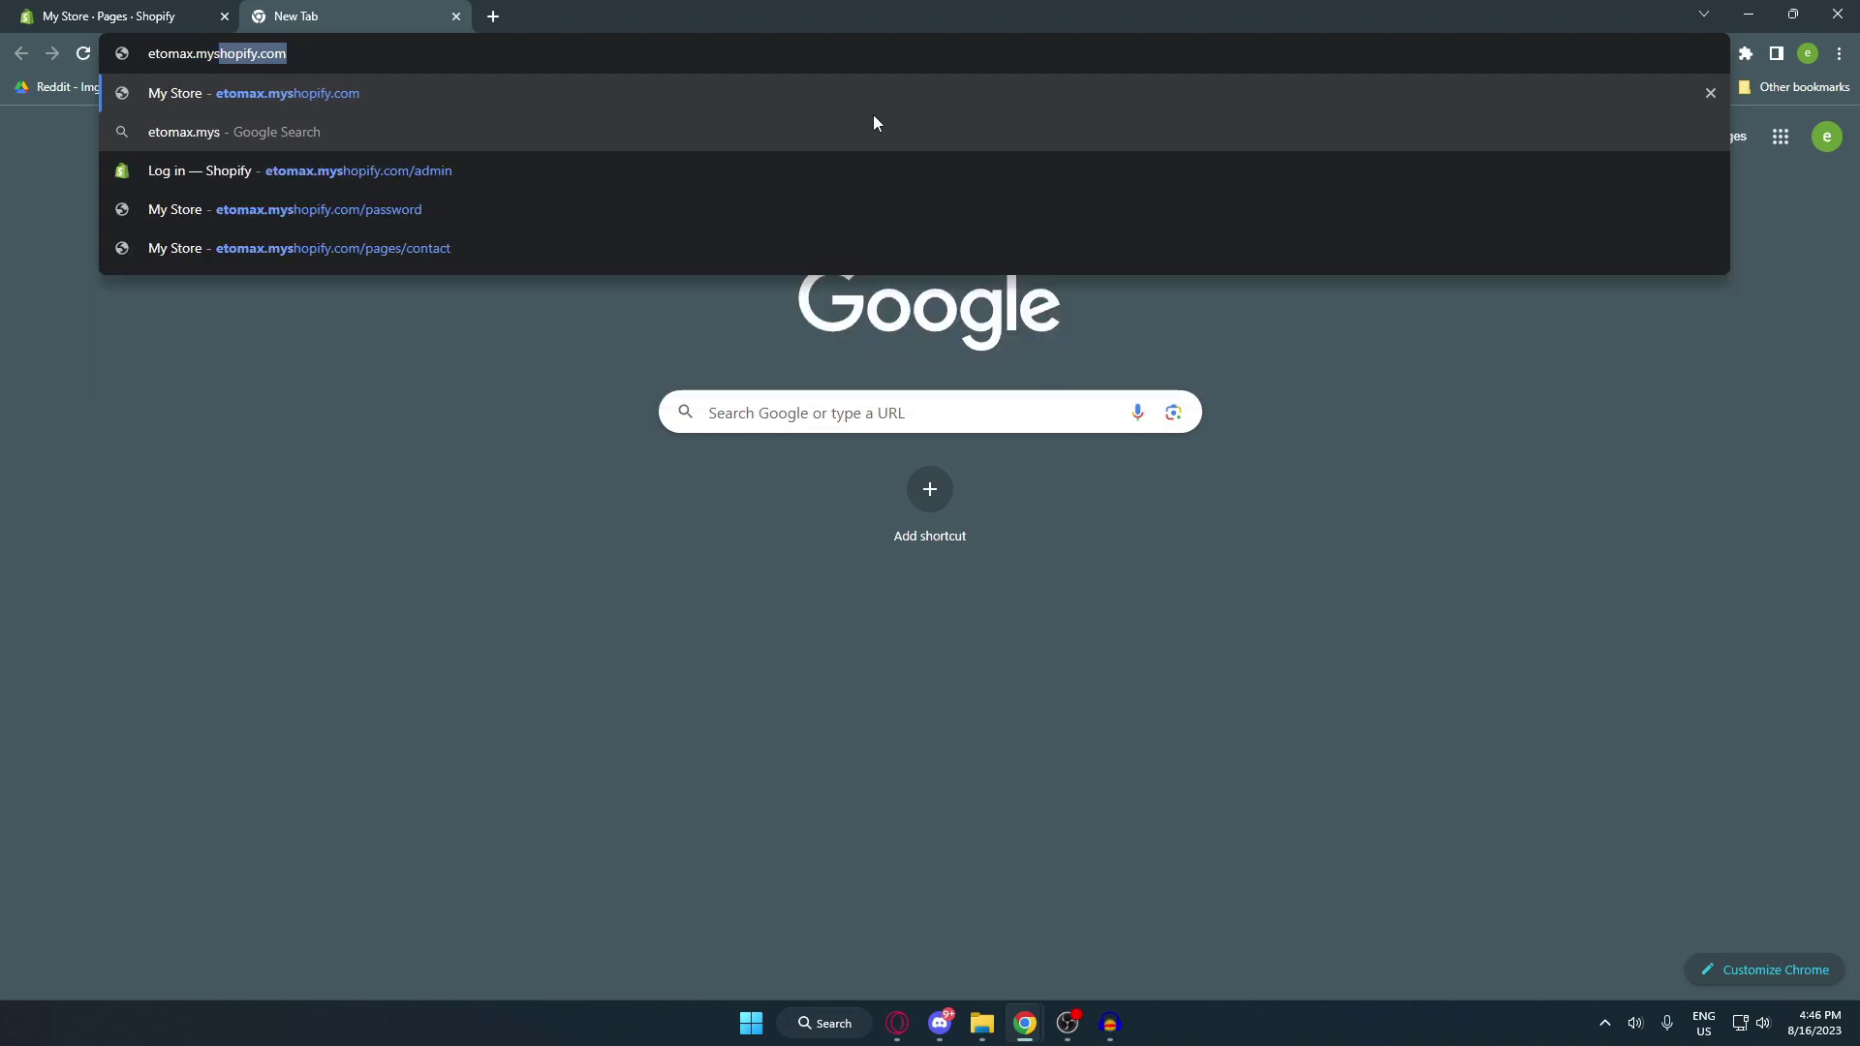
text(hopify.com)
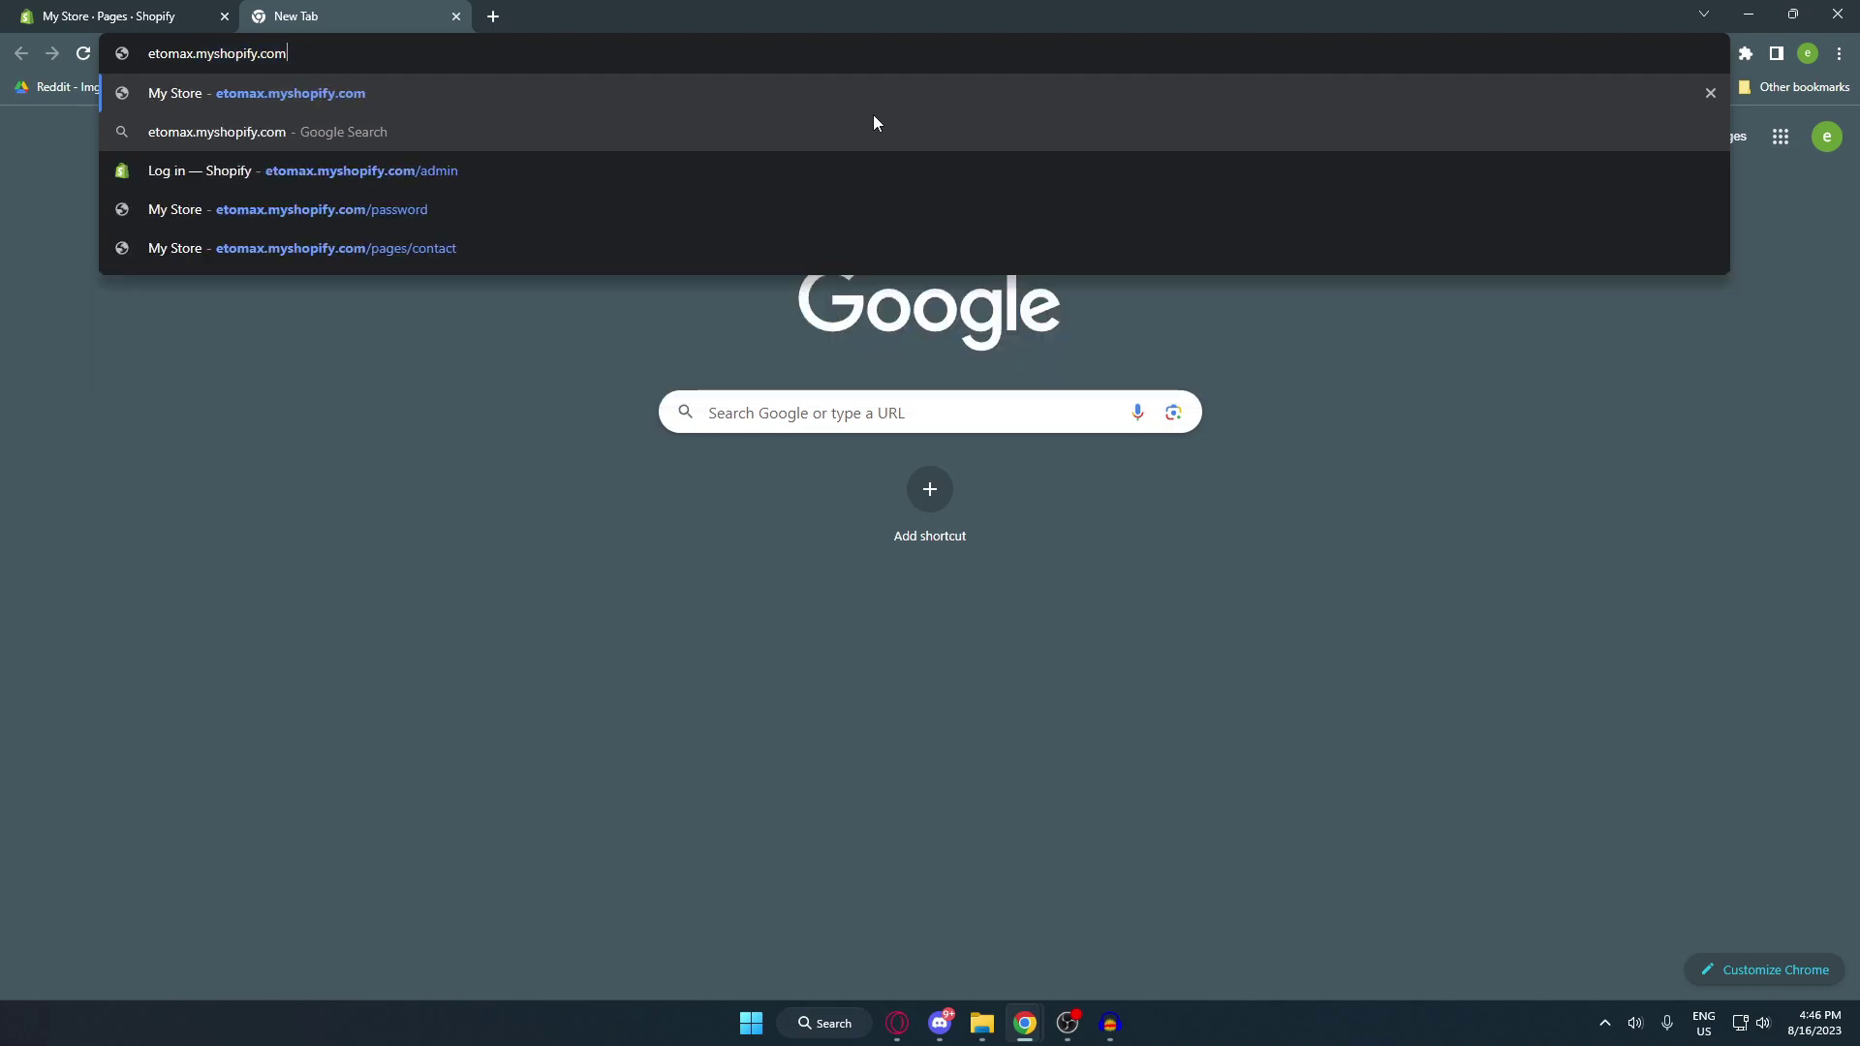
Step: Load the 'Opening soon' storefront, then switch back to the My Store · Pages admin tab
key(Return)
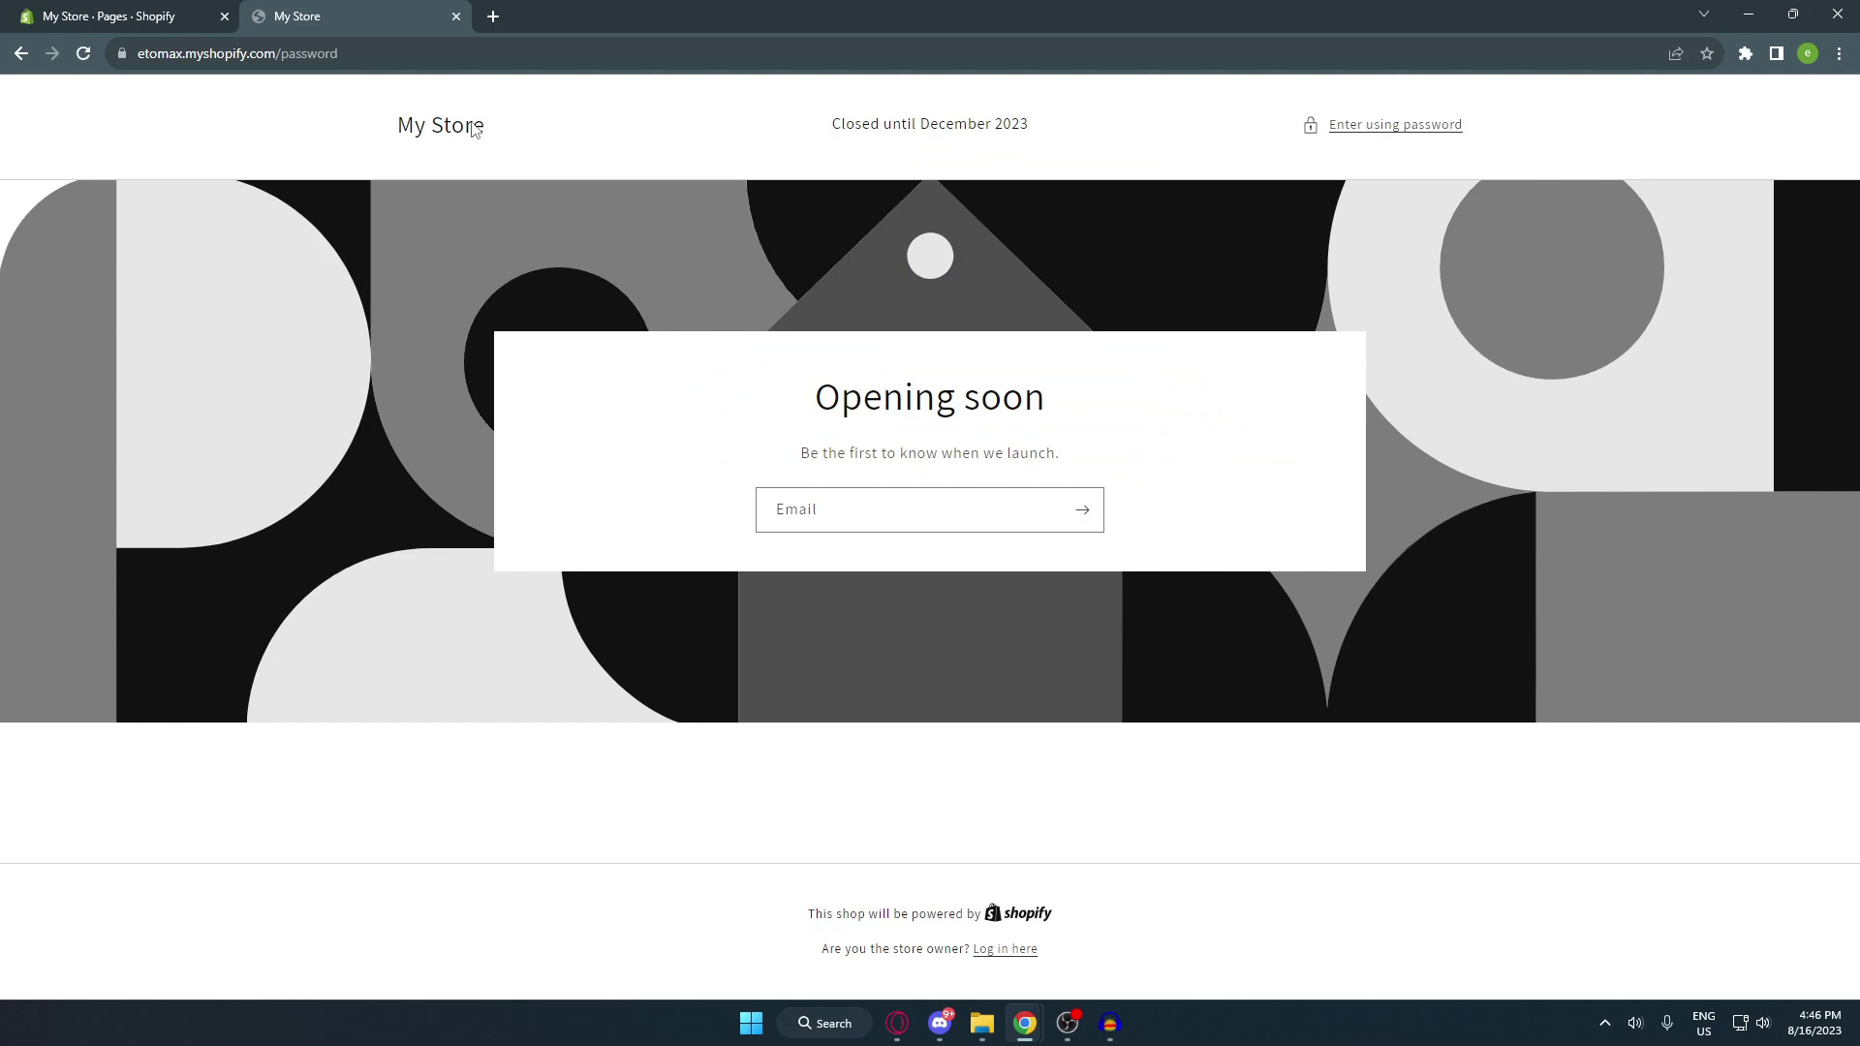
click(134, 16)
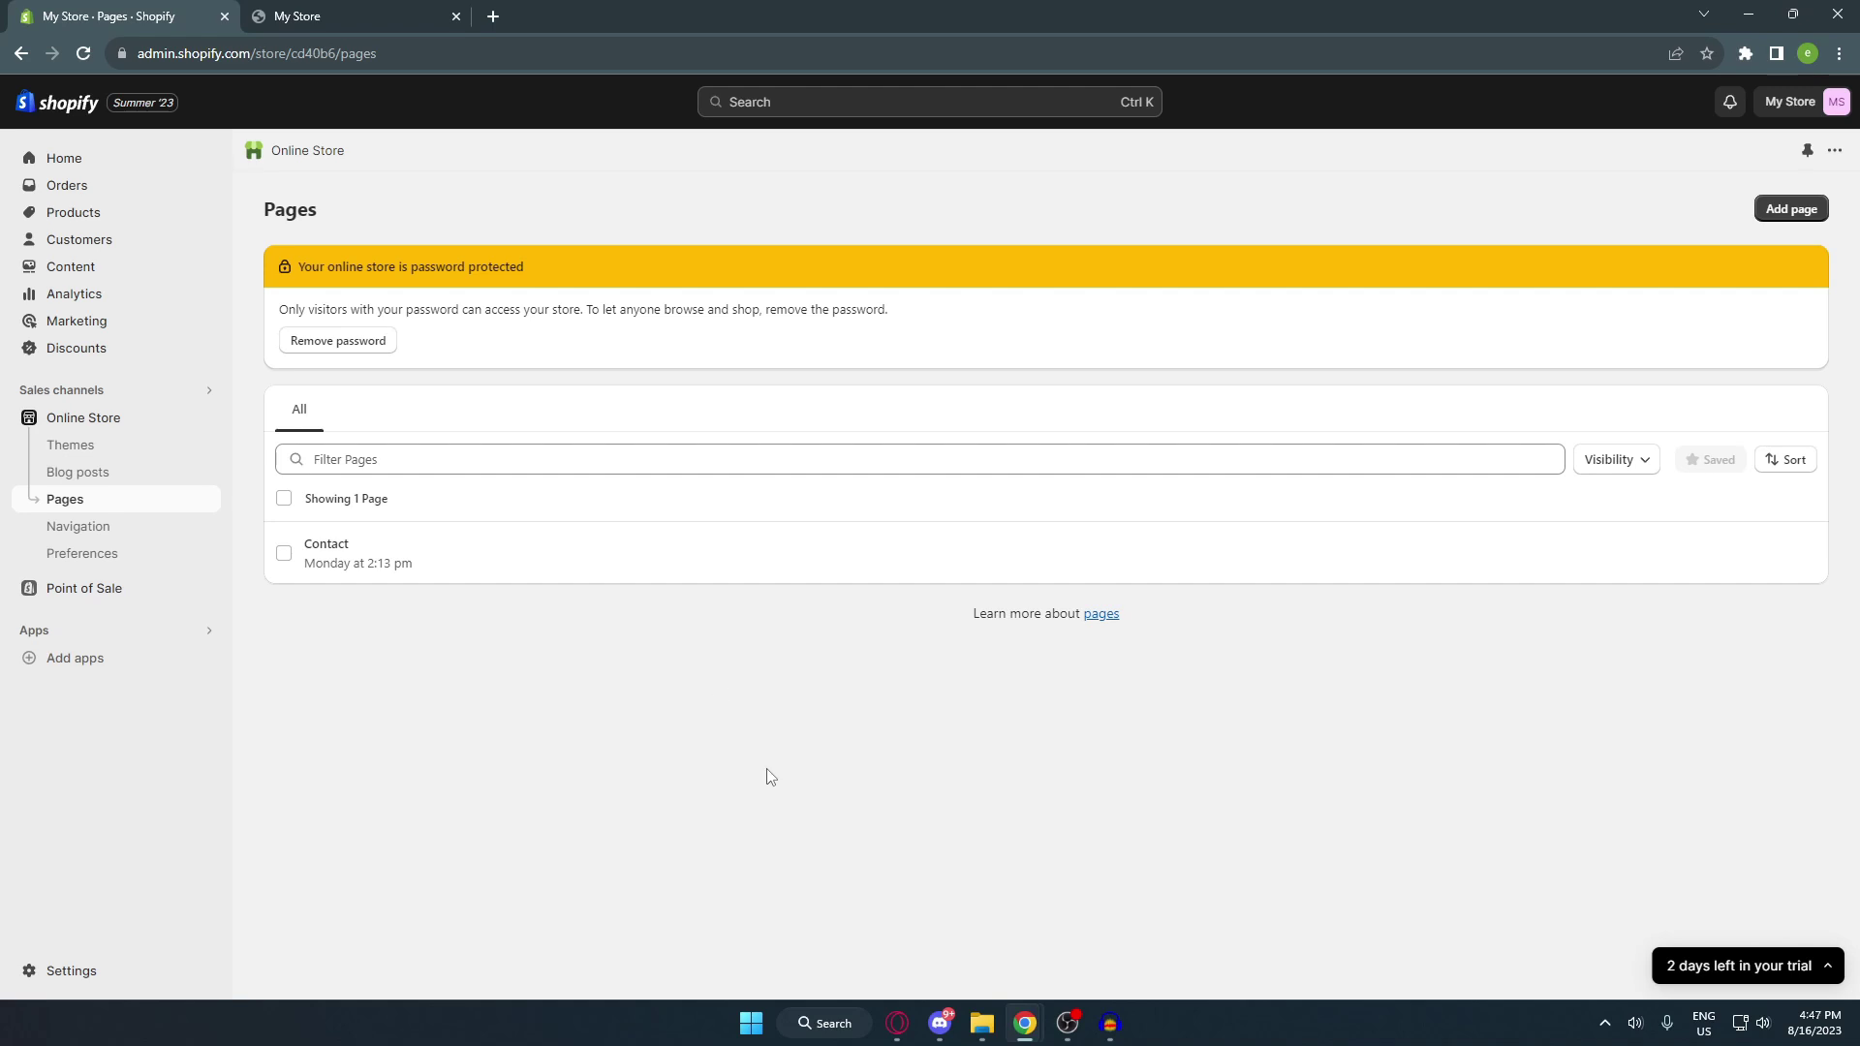